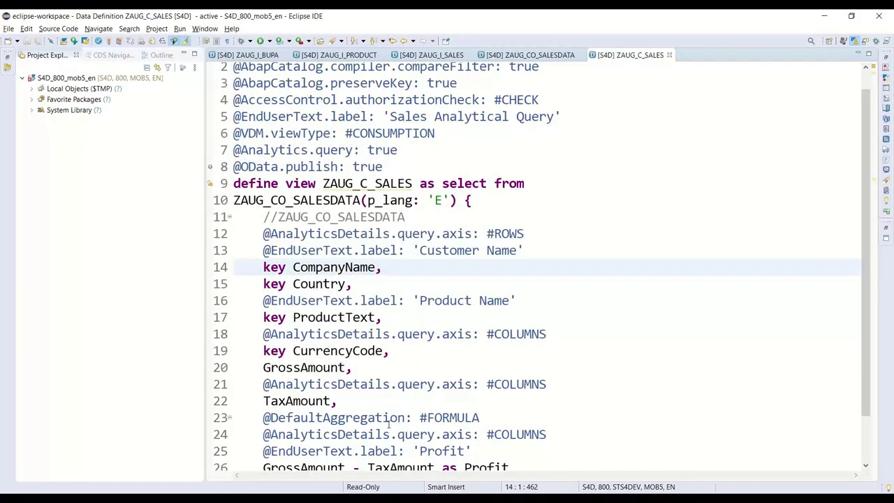
- Leave the slideshow for the Tax Profit analytic app in the browser and insert a new chart
{"action": "key", "text": "alt+Tab"}
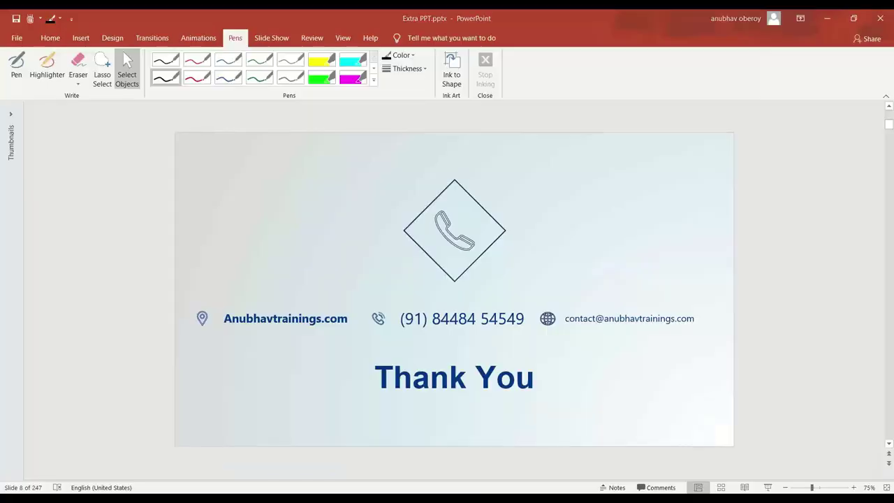
{"action": "key", "text": "alt+Tab"}
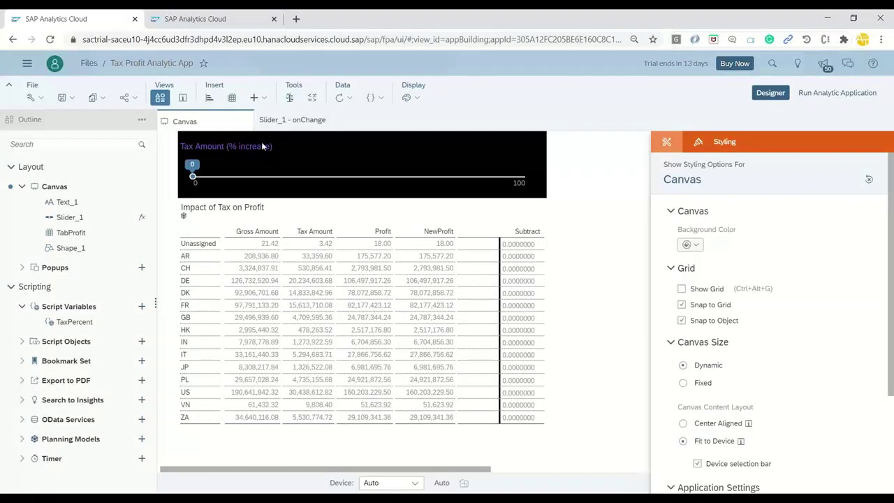
{"action": "left_click", "coordinate": [209, 98]}
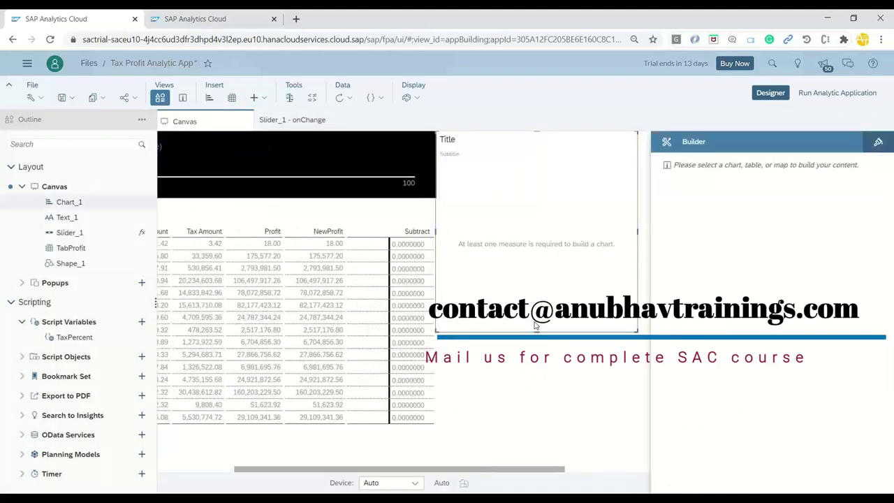
- Place the chart below the profit table, widen it, and add NewProfit and Profit measures
{"action": "mouse_move", "coordinate": [582, 331]}
{"action": "left_mouse_down"}
{"action": "mouse_move", "coordinate": [294, 405]}
{"action": "mouse_move", "coordinate": [326, 381]}
{"action": "left_mouse_up"}
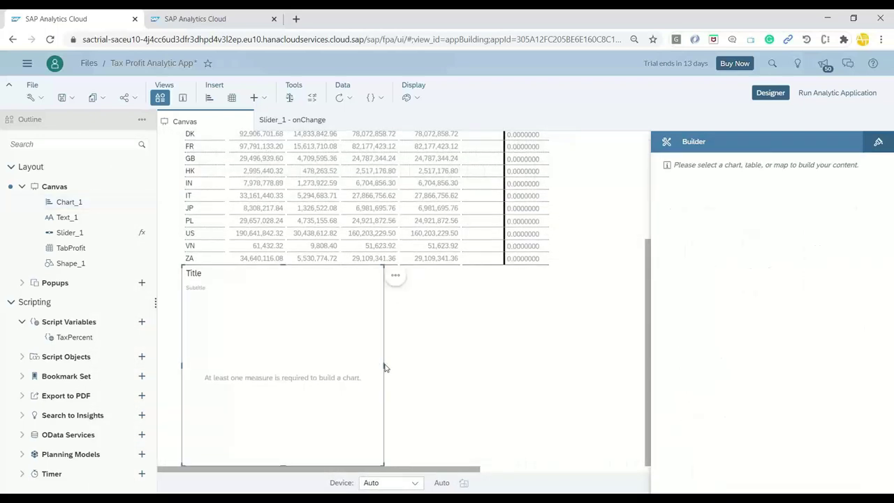
{"action": "left_click_drag", "start_coordinate": [384, 364], "coordinate": [552, 365]}
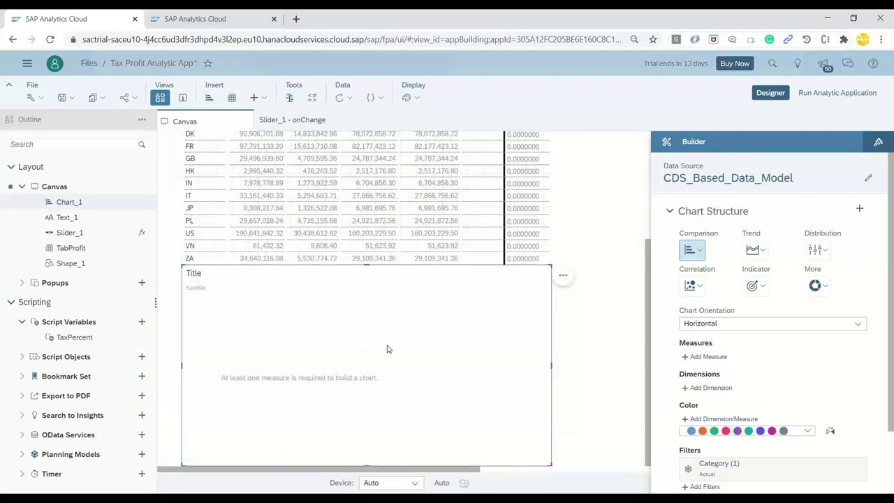
{"action": "left_click", "coordinate": [719, 357]}
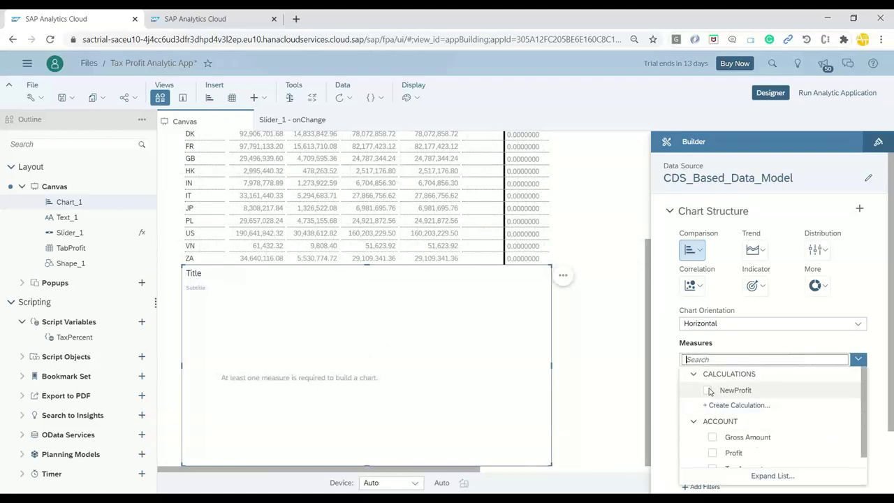
{"action": "left_click", "coordinate": [710, 391]}
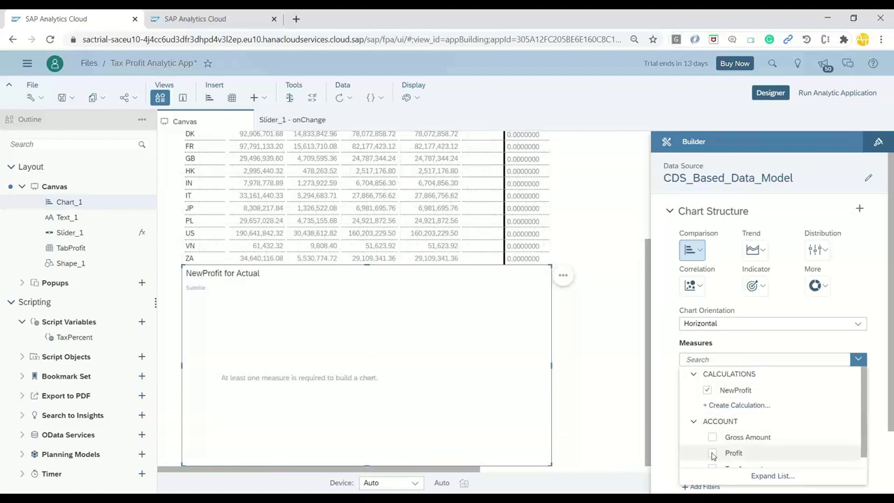
{"action": "left_click", "coordinate": [712, 452]}
{"action": "left_click", "coordinate": [671, 381]}
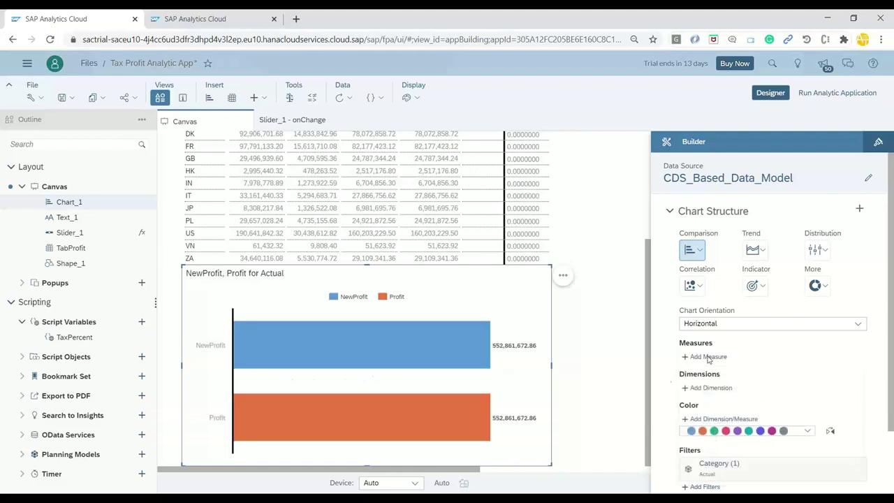
- Make the chart bars vertical and break them down by Country
{"action": "left_click", "coordinate": [858, 323]}
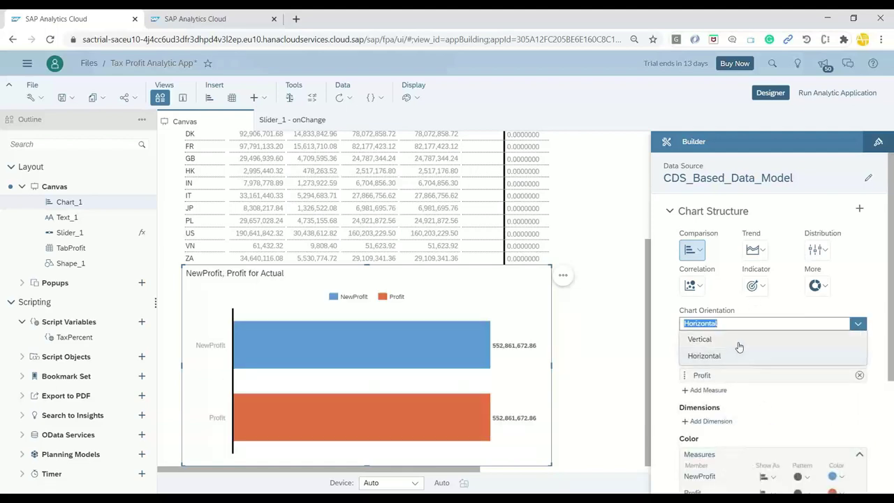
{"action": "left_click", "coordinate": [699, 339]}
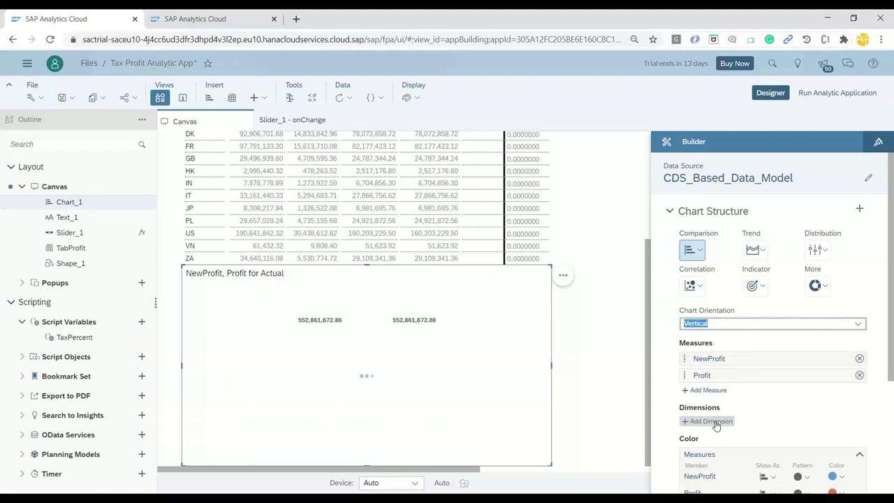
{"action": "left_click", "coordinate": [713, 421]}
{"action": "left_click", "coordinate": [712, 443]}
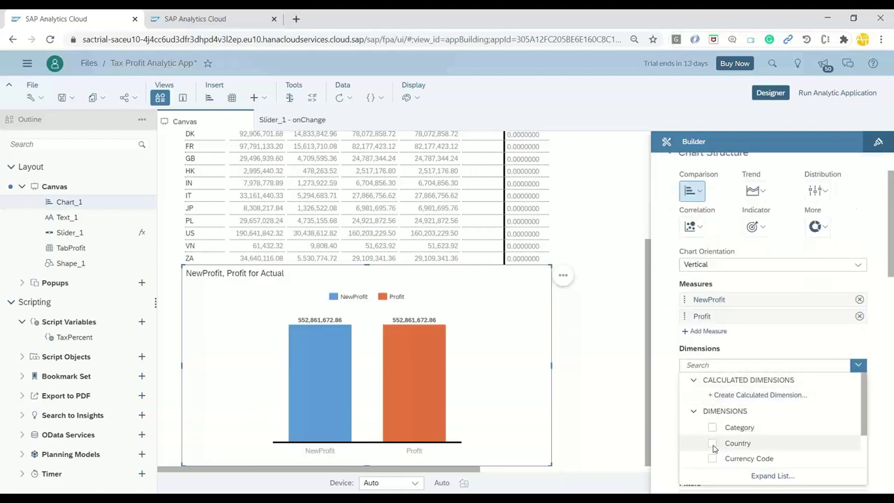
{"action": "left_click", "coordinate": [667, 392]}
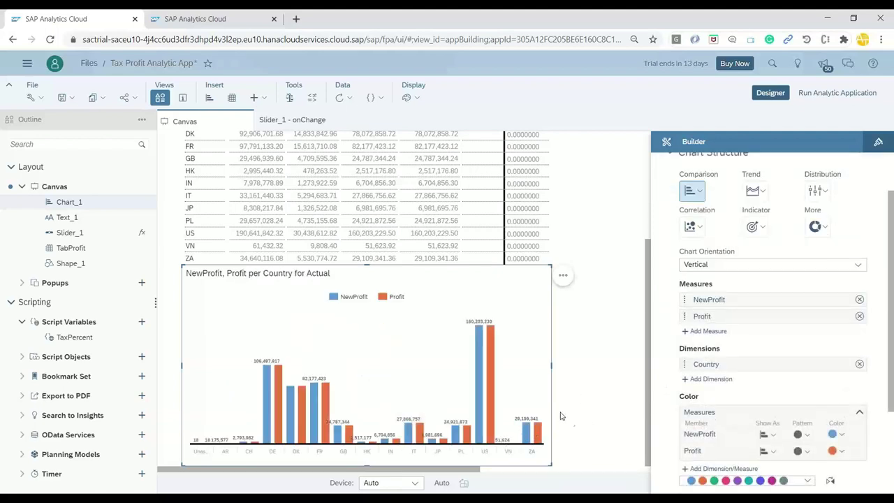
- Rank the chart to show only the top 5 countries
{"action": "left_click", "coordinate": [563, 276]}
{"action": "mouse_move", "coordinate": [602, 288]}
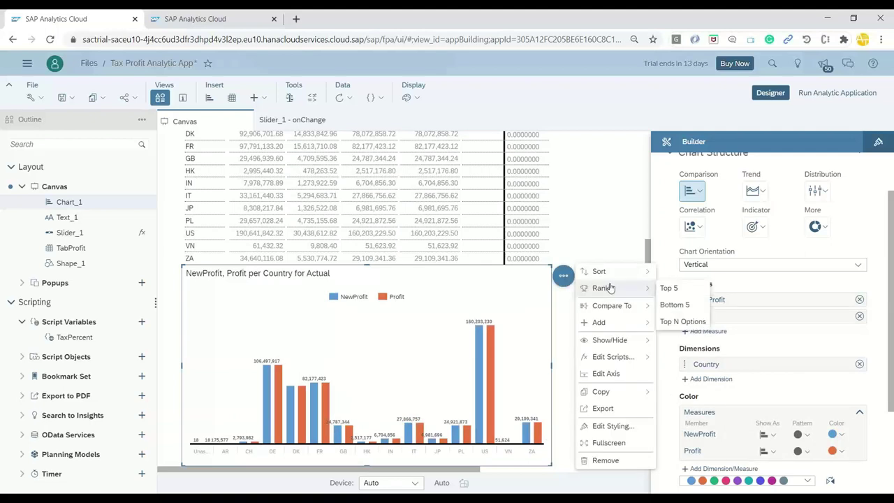
{"action": "left_click", "coordinate": [671, 290]}
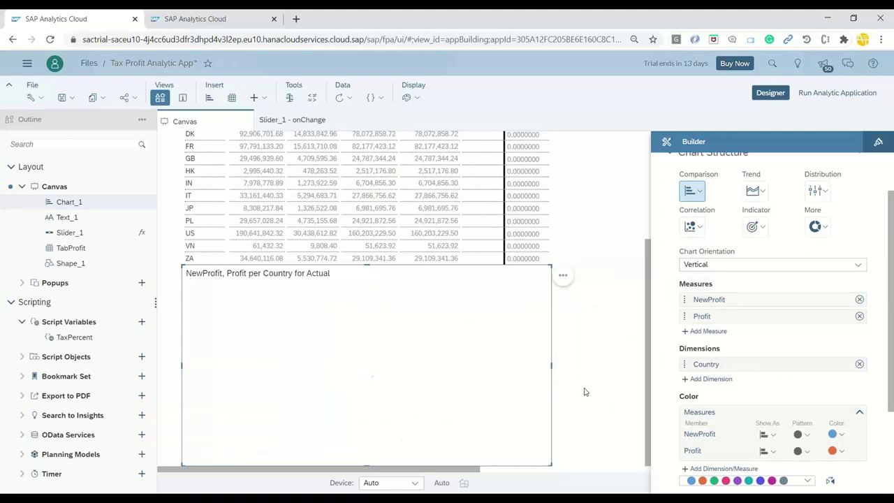
{"action": "left_click", "coordinate": [602, 389]}
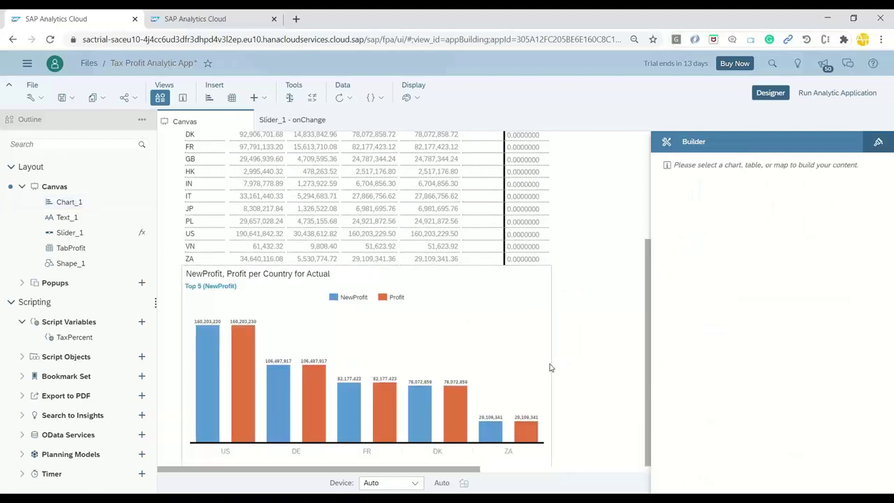
- Retitle the chart 'Change of profit by Country'
{"action": "left_click", "coordinate": [271, 276]}
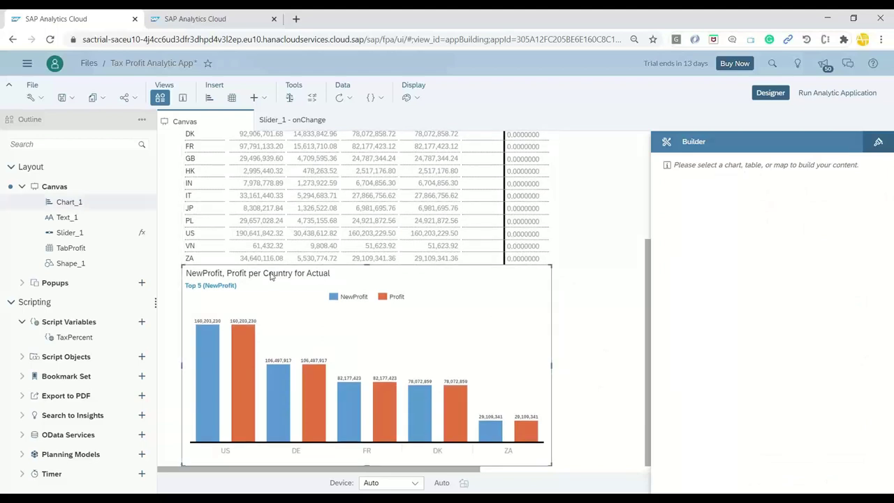
{"action": "double_click", "coordinate": [265, 273]}
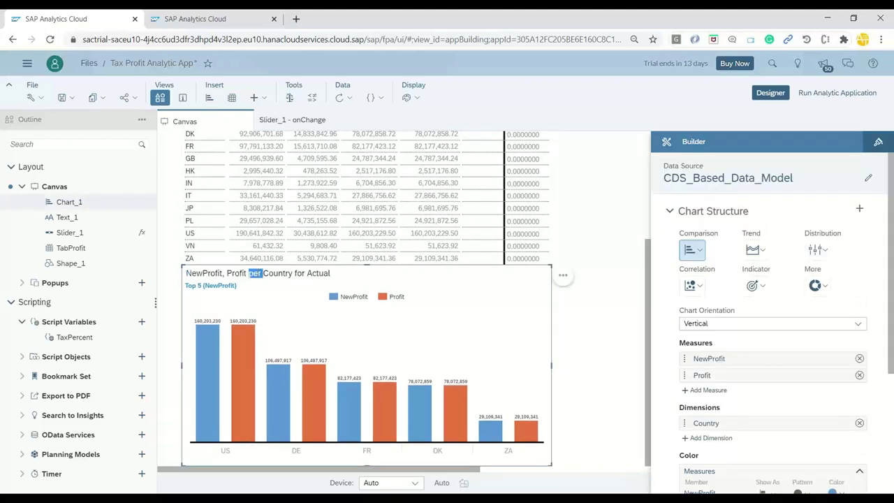
{"action": "triple_click", "coordinate": [256, 273]}
{"action": "type", "text": "Change of profit by Country"}
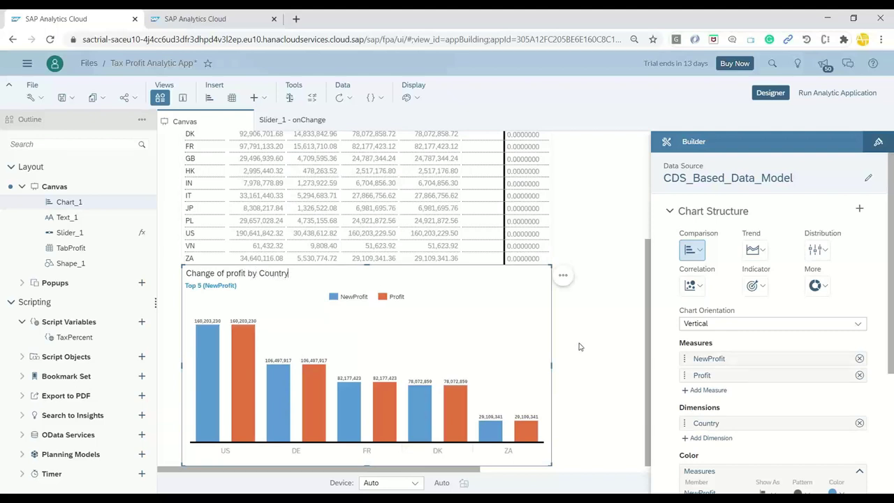
{"action": "left_click", "coordinate": [577, 354]}
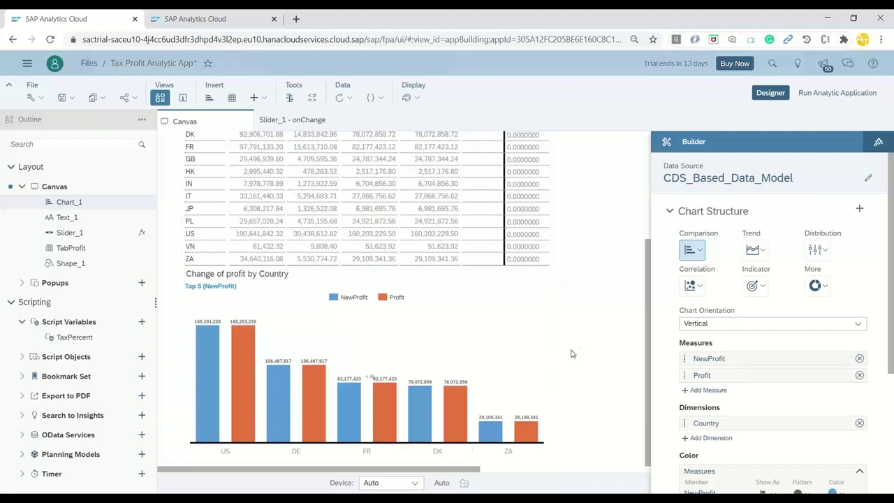
{"action": "left_click", "coordinate": [371, 351]}
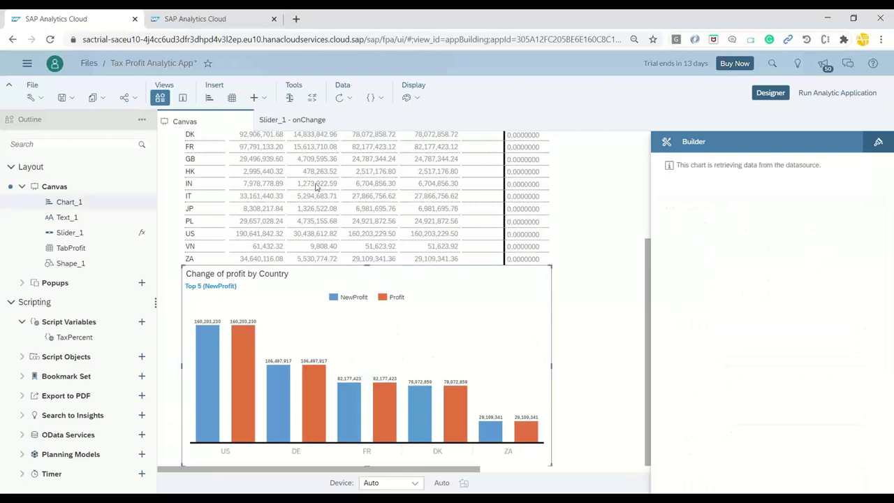
{"action": "left_click", "coordinate": [66, 97]}
- Save the analytic app and reload its running version in the other browser tab
{"action": "key", "text": "ctrl+s"}
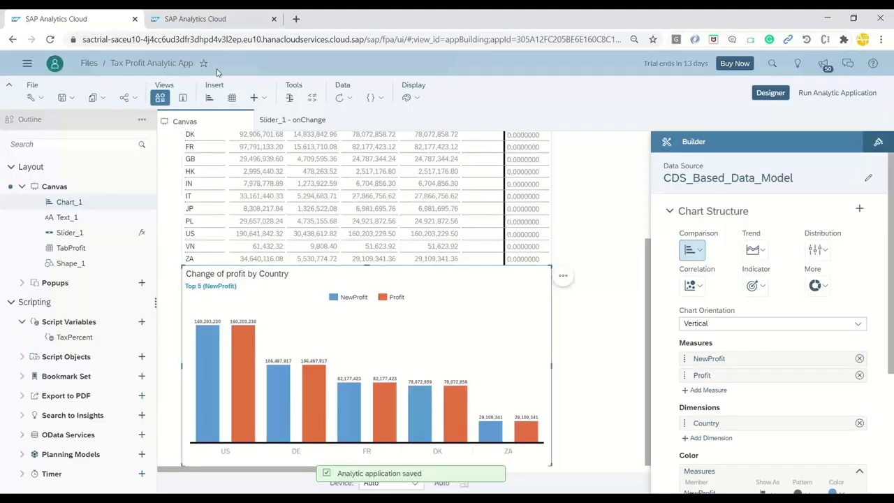
{"action": "left_click", "coordinate": [209, 21]}
{"action": "left_click", "coordinate": [191, 40]}
{"action": "key", "text": "Return"}
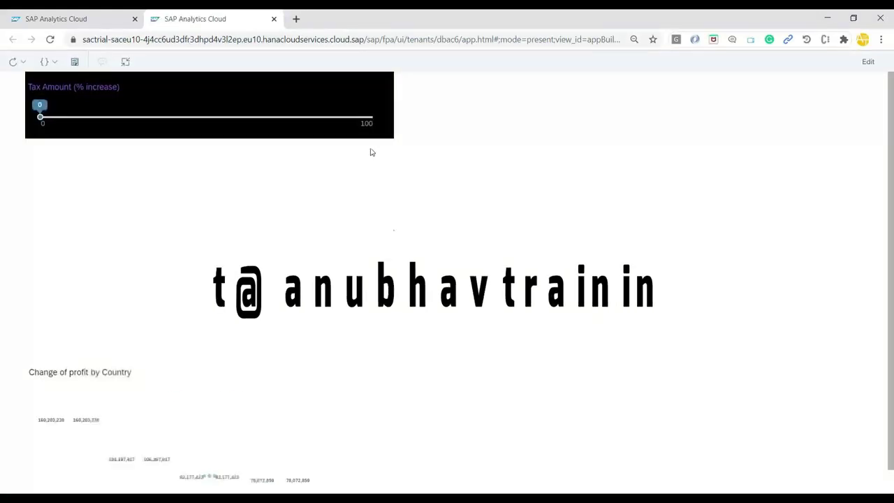
- In the running app, set the tax increase slider to 25 percent
{"action": "scroll", "coordinate": [367, 335], "scroll_direction": "down", "scroll_amount": 1}
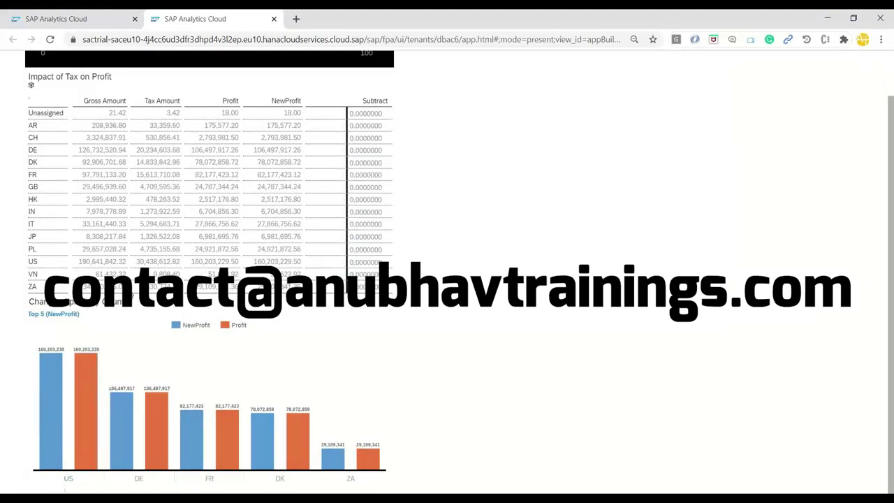
{"action": "scroll", "coordinate": [133, 155], "scroll_direction": "up", "scroll_amount": 1}
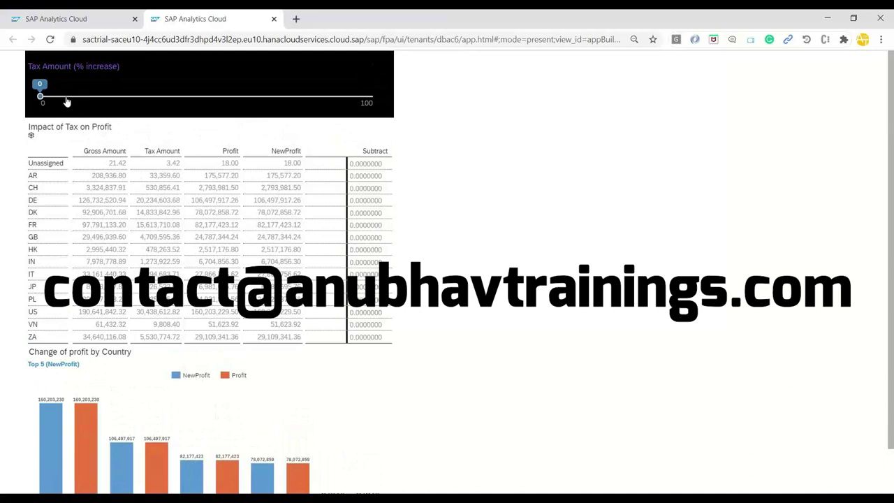
{"action": "left_click_drag", "start_coordinate": [40, 97], "coordinate": [126, 103]}
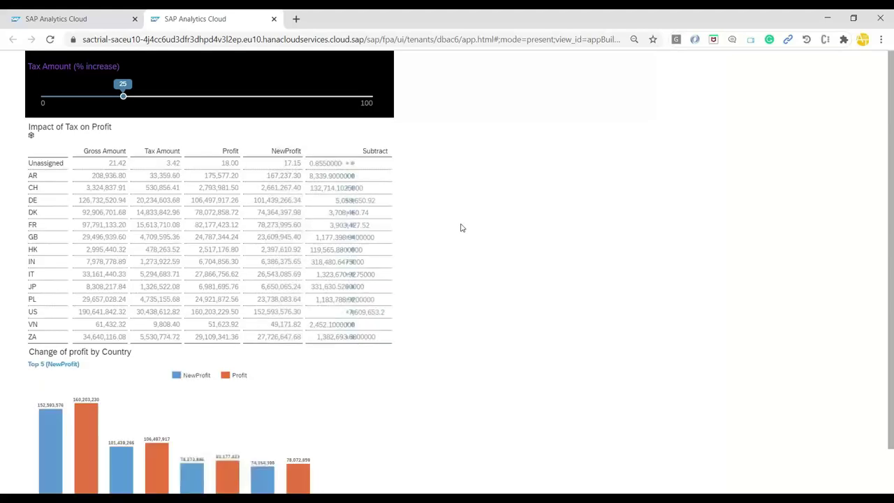
- Scroll the running app to check the lowered NewProfit in the table and top-5 chart
{"action": "scroll", "coordinate": [460, 232], "scroll_direction": "down", "scroll_amount": 2}
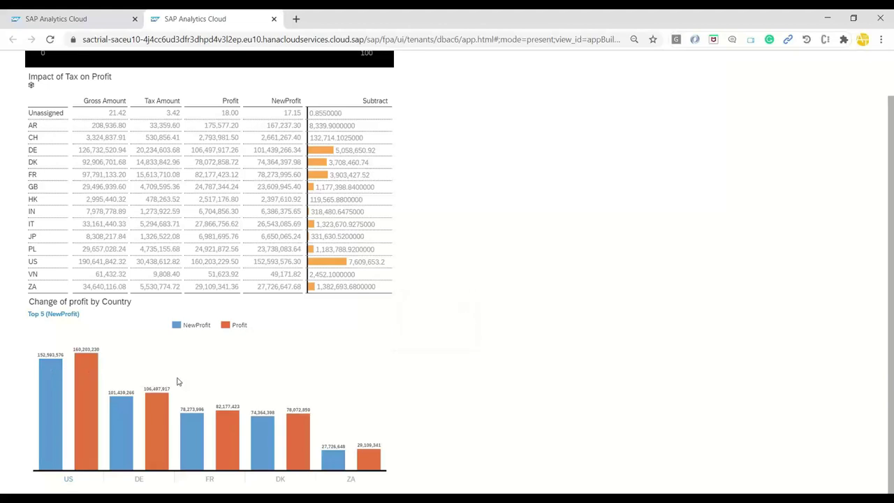
{"action": "scroll", "coordinate": [177, 381], "scroll_direction": "up", "scroll_amount": 1}
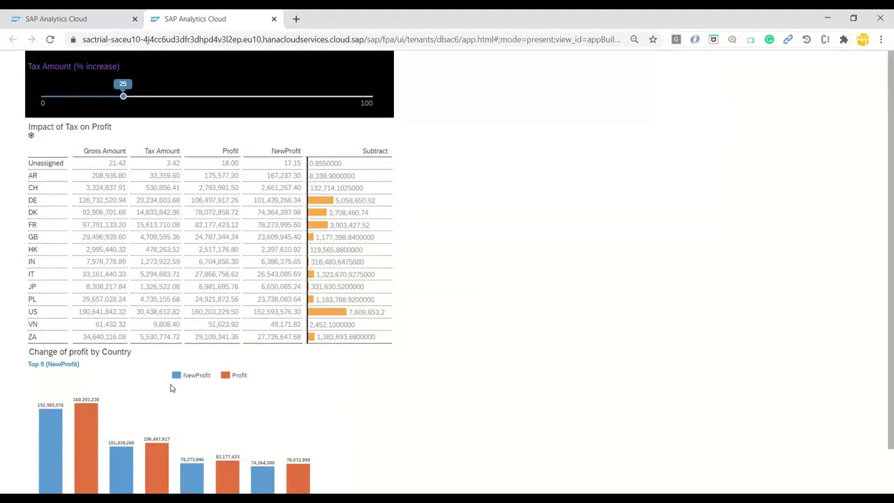
{"action": "scroll", "coordinate": [172, 388], "scroll_direction": "down", "scroll_amount": 1}
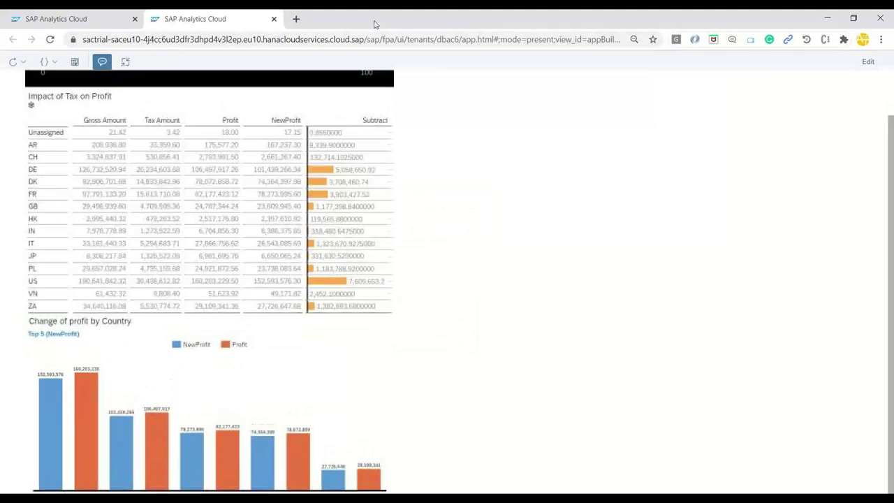